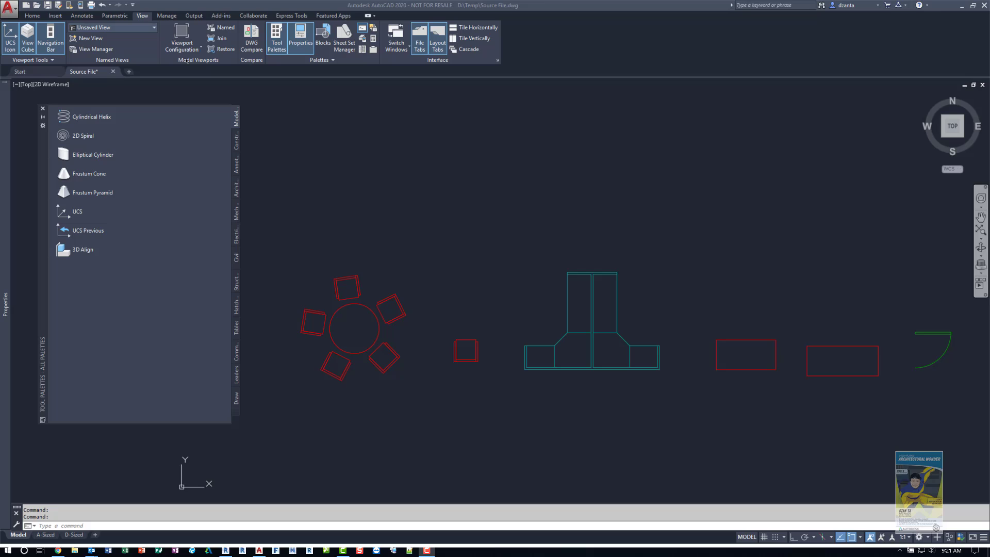
Show the Tool Palettes window, shift it slightly right, and switch to the Architectural palette.
left_click(143, 17)
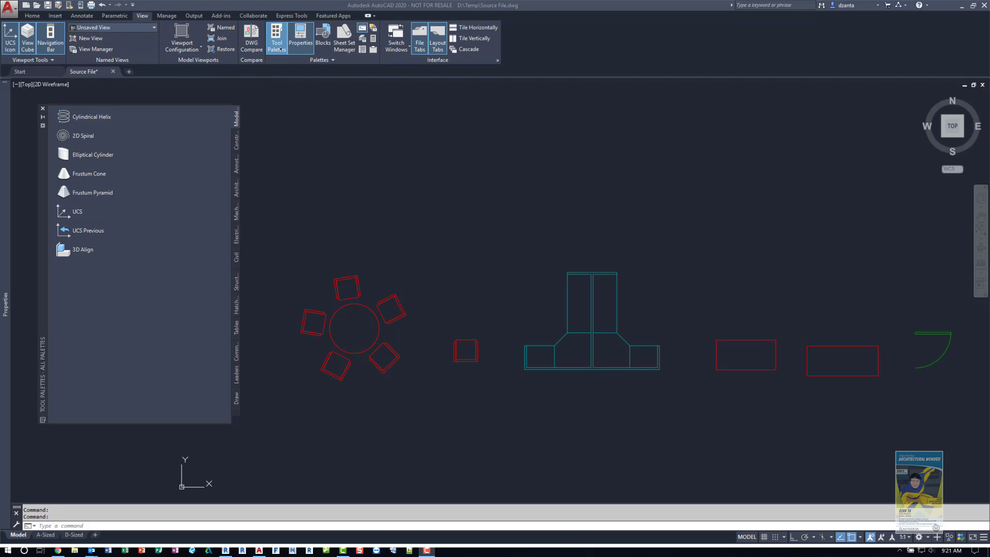
left_click(279, 47)
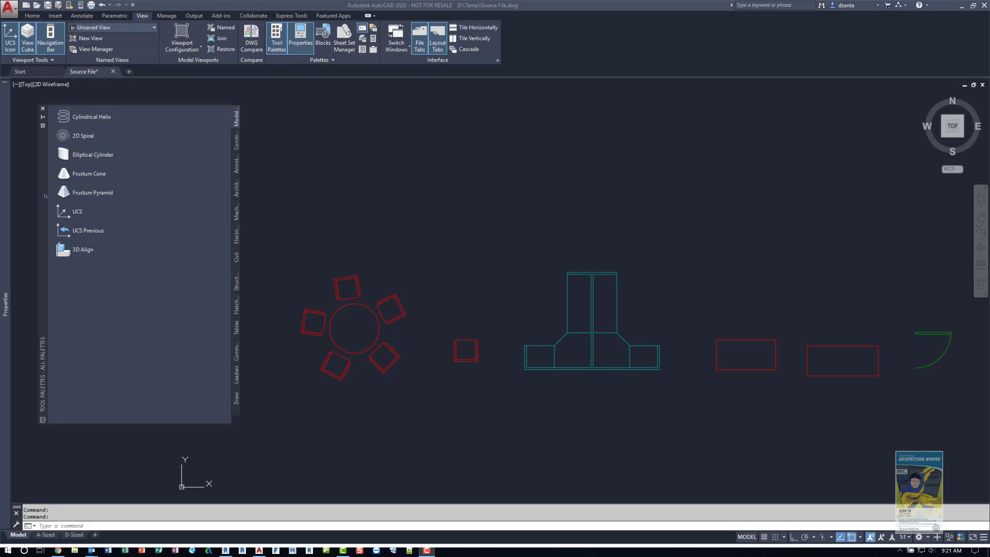
left_click_drag(45, 196, 77, 195)
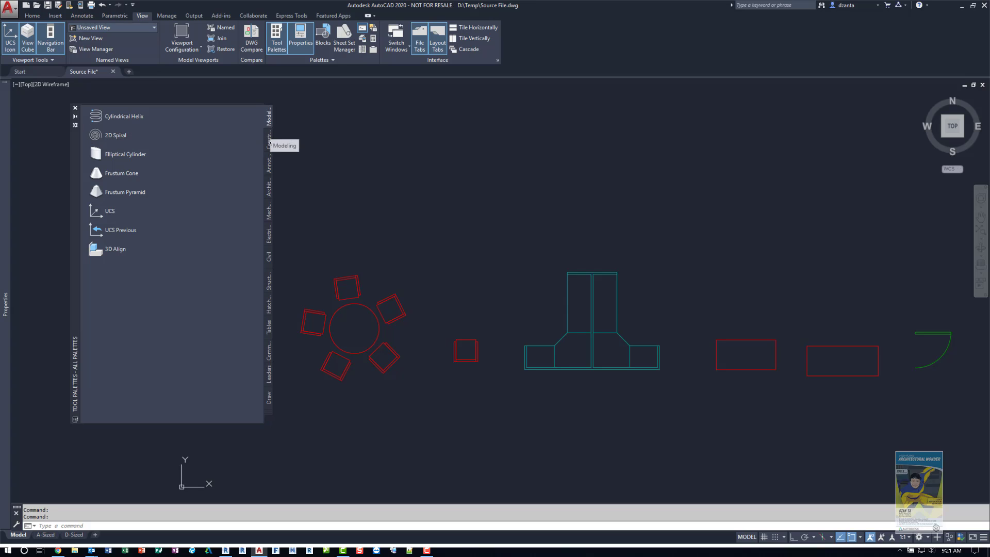
left_click(269, 146)
left_click(269, 167)
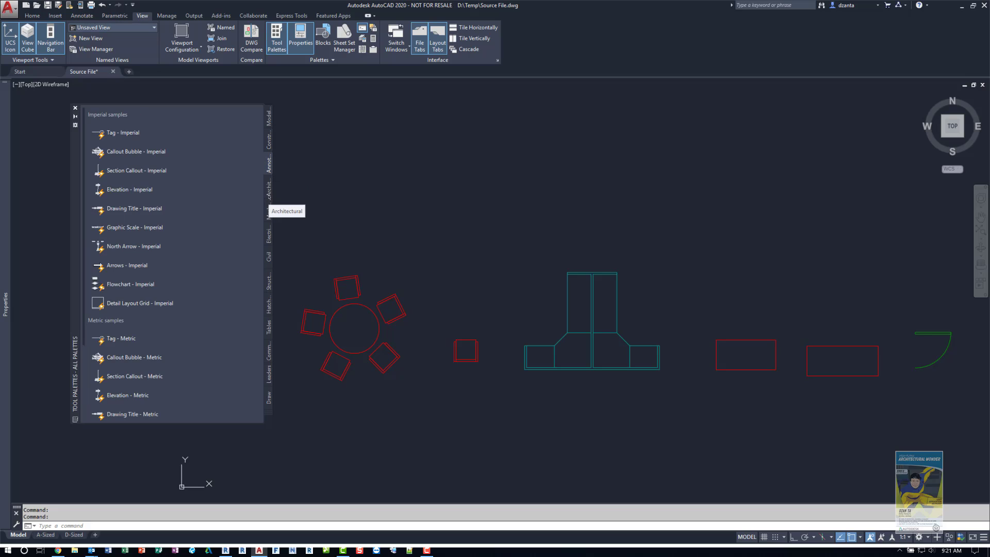
left_click(269, 195)
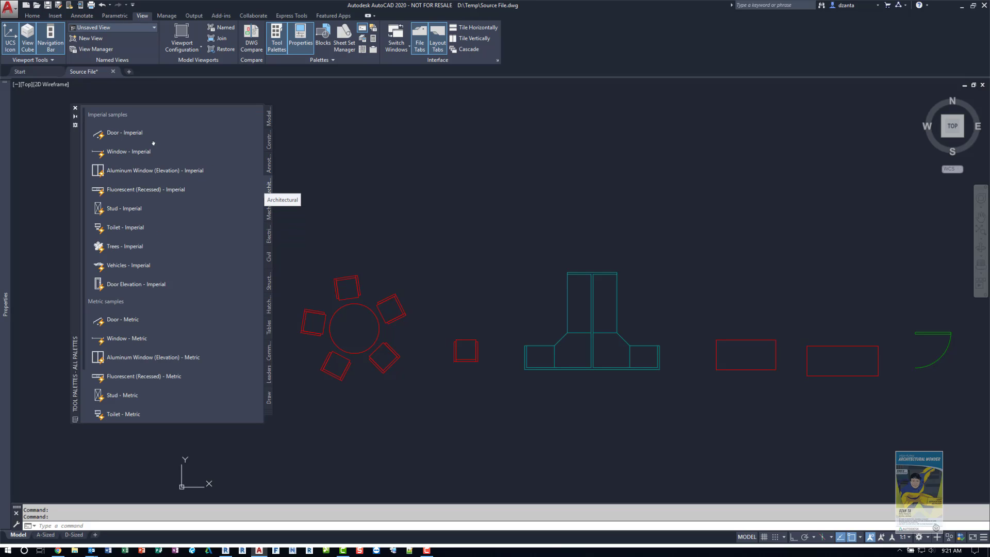
left_click(126, 136)
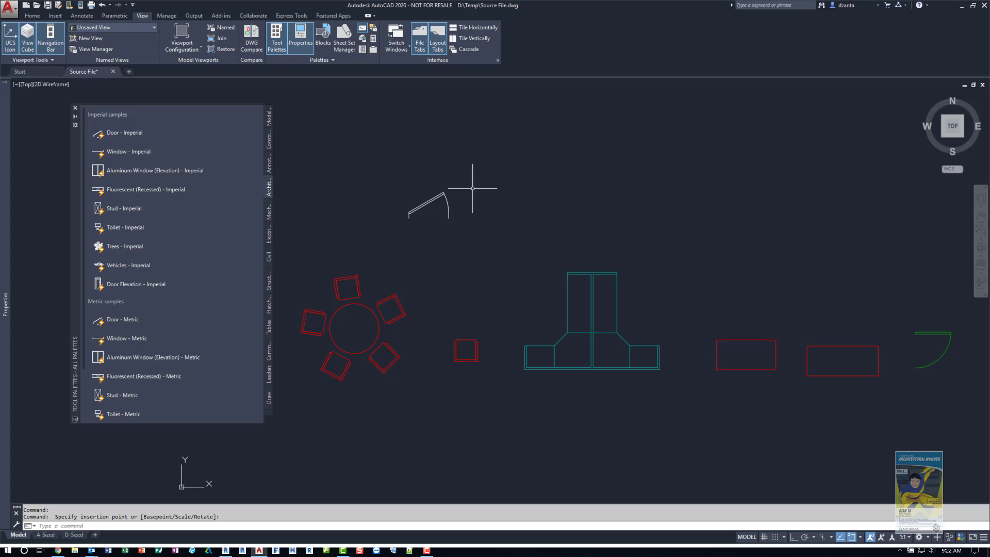
left_click(453, 196)
left_click(428, 216)
key("Delete")
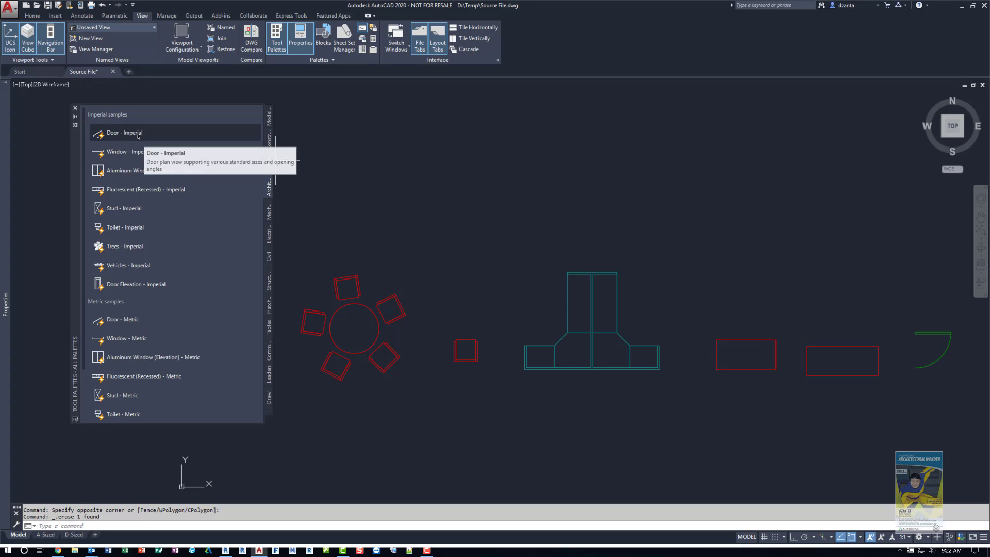
right_click(138, 135)
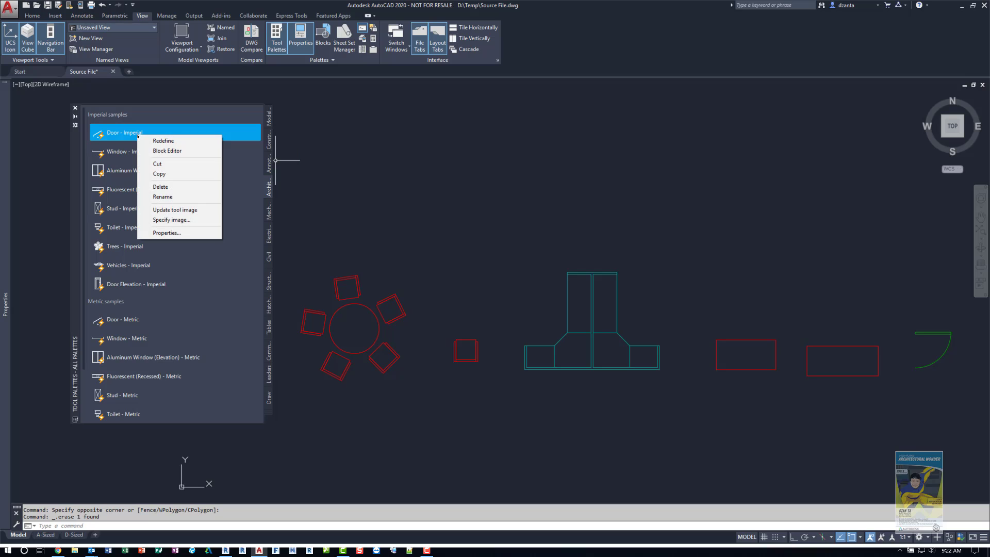
left_click(163, 233)
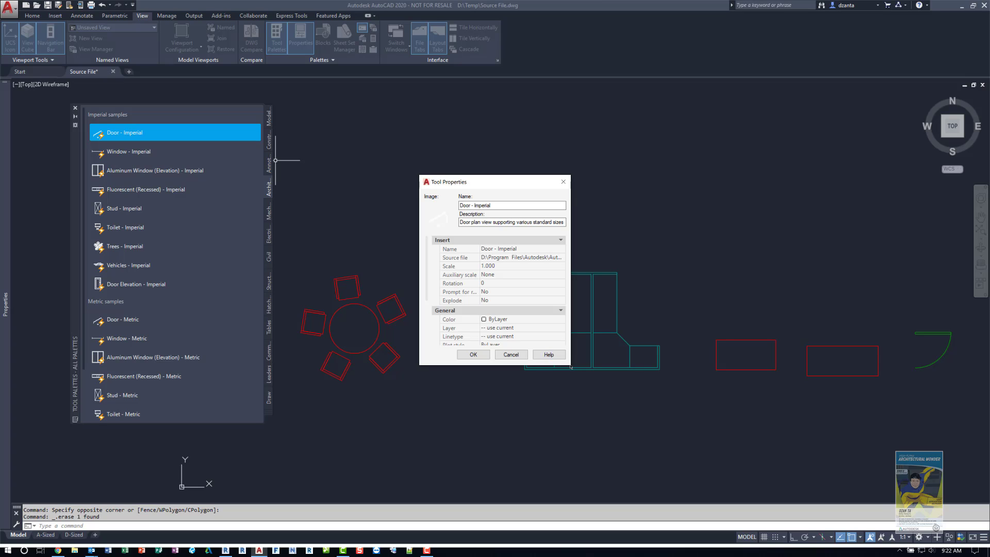
left_click_drag(570, 365, 660, 433)
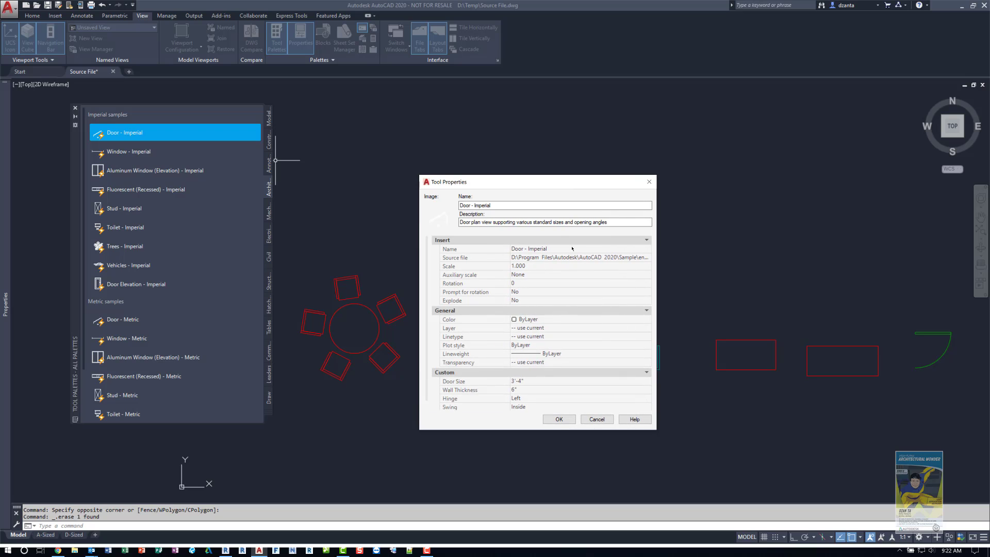
left_click_drag(519, 179, 494, 155)
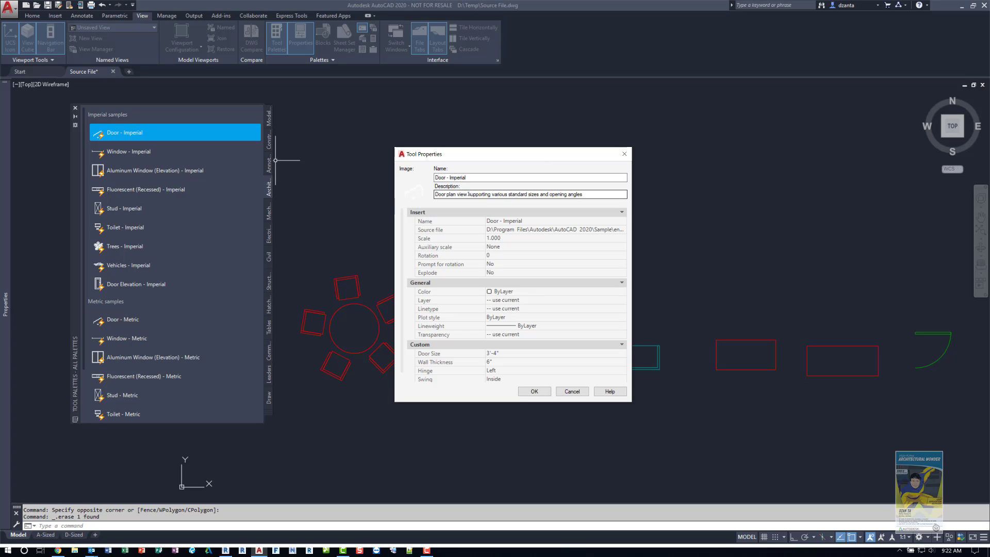
right_click(414, 192)
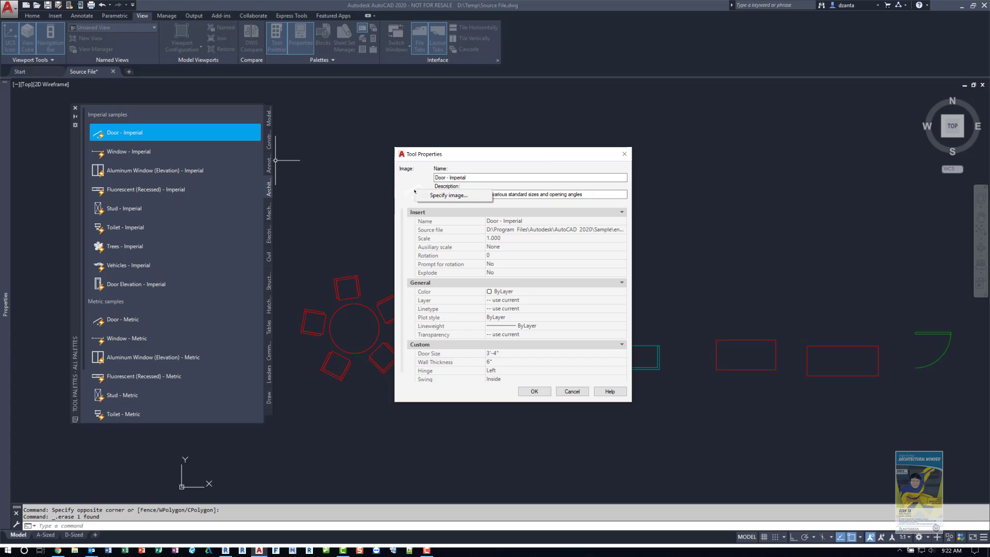
left_click(433, 196)
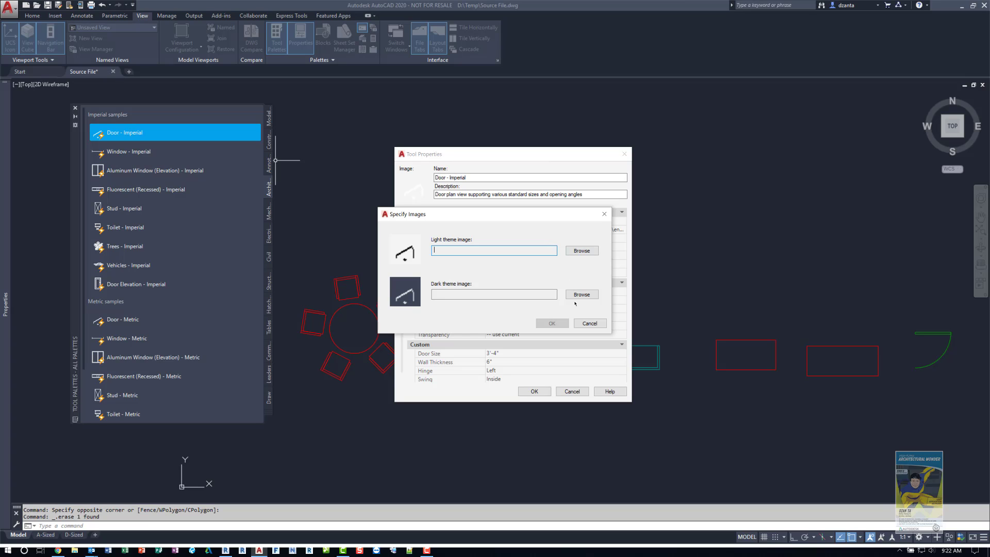
left_click(589, 323)
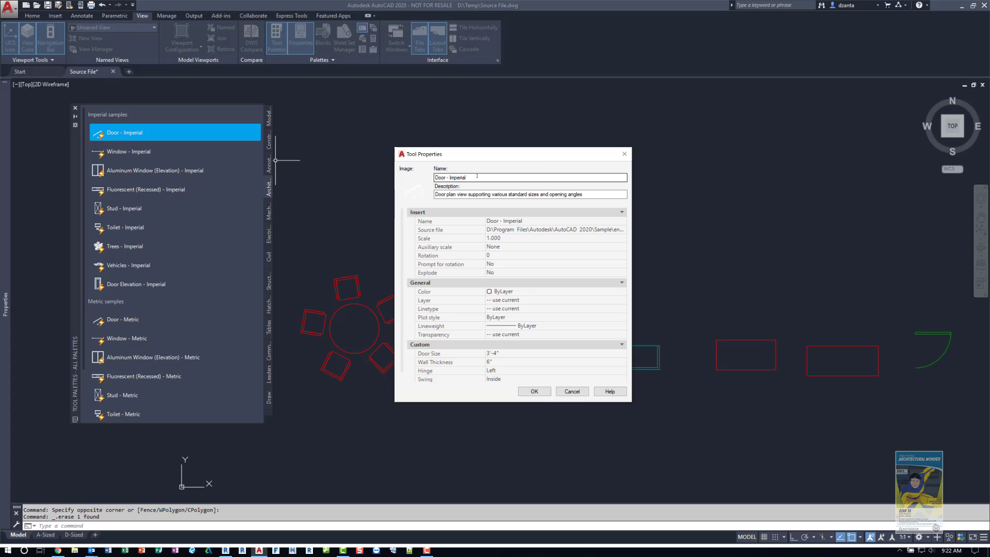
left_click(470, 194)
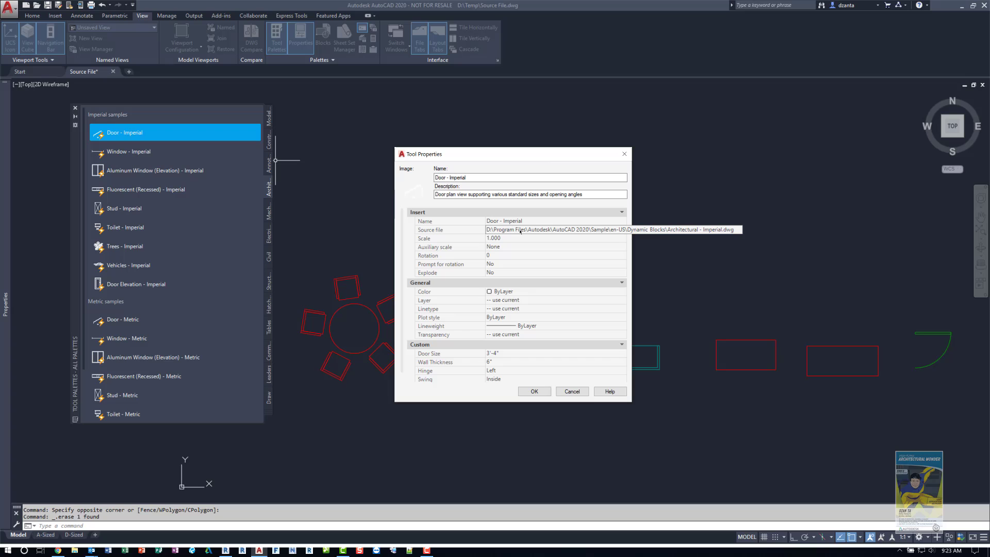
left_click(570, 391)
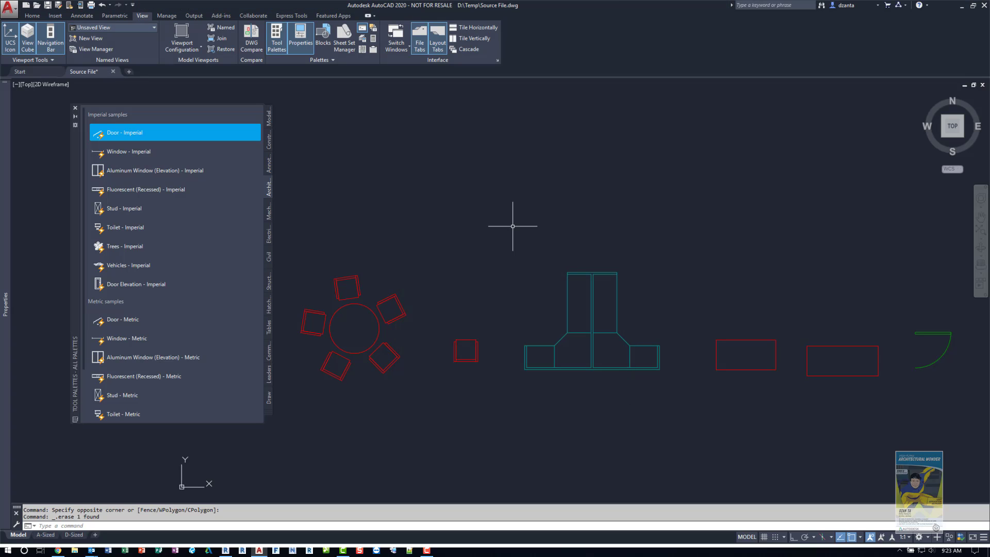
mouse_move(97, 75)
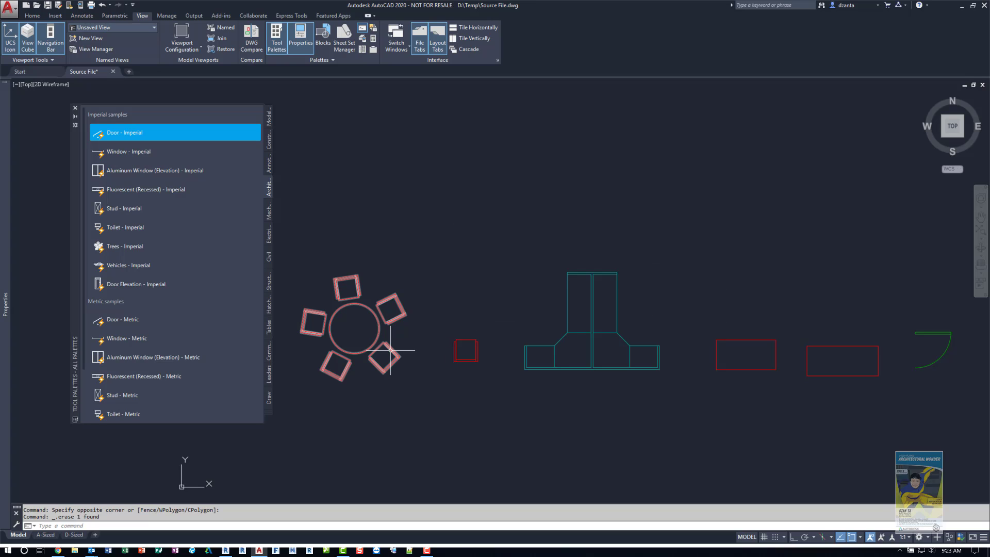
mouse_move(390, 350)
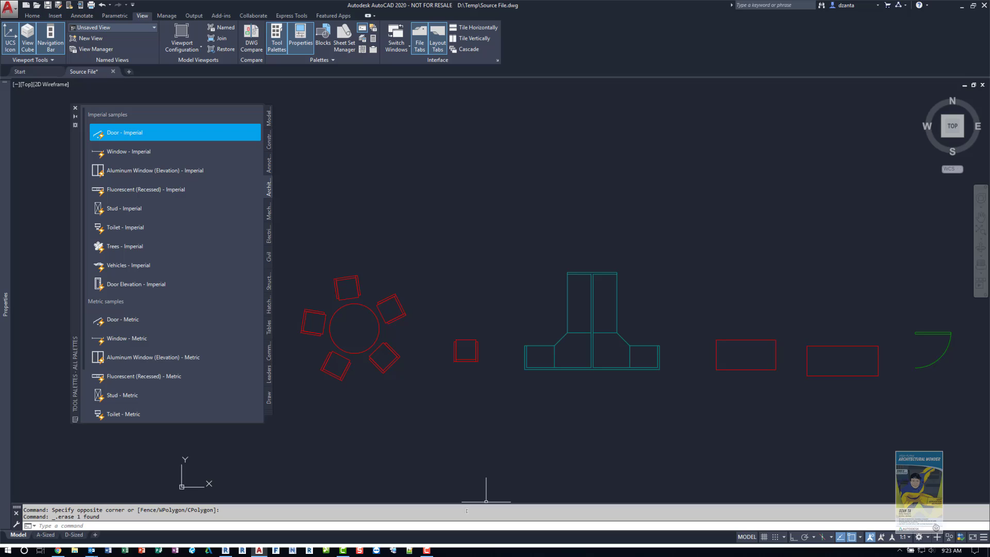
right_click(451, 524)
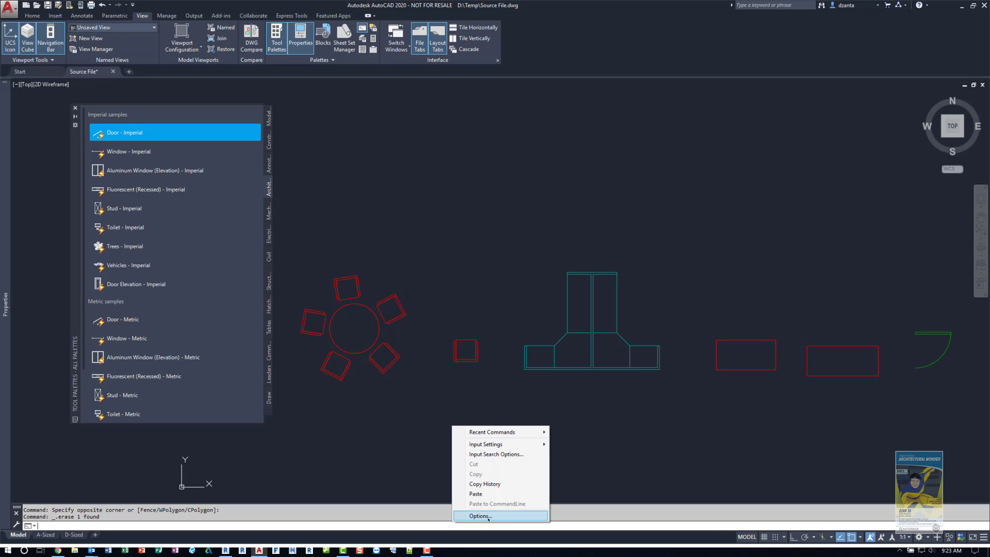
left_click(469, 515)
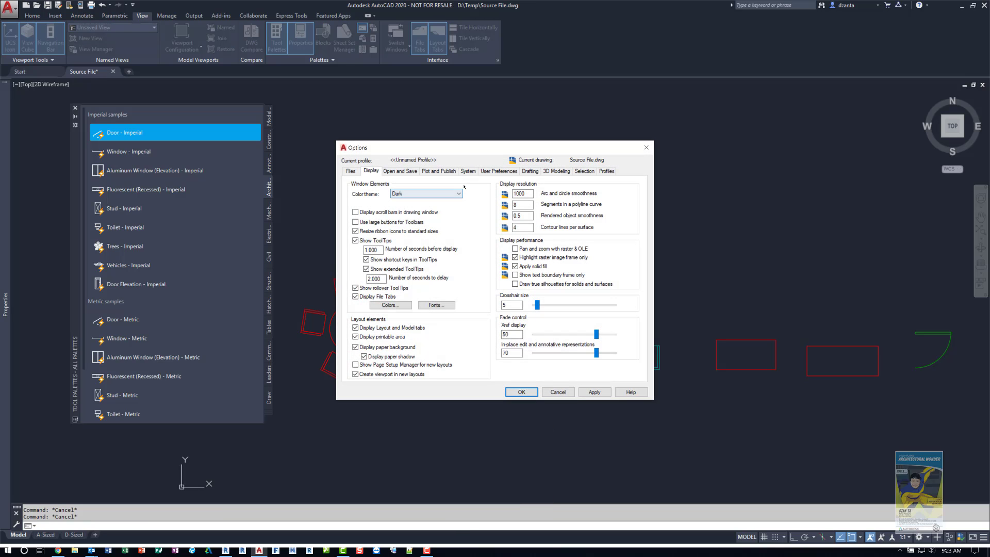
left_click(350, 172)
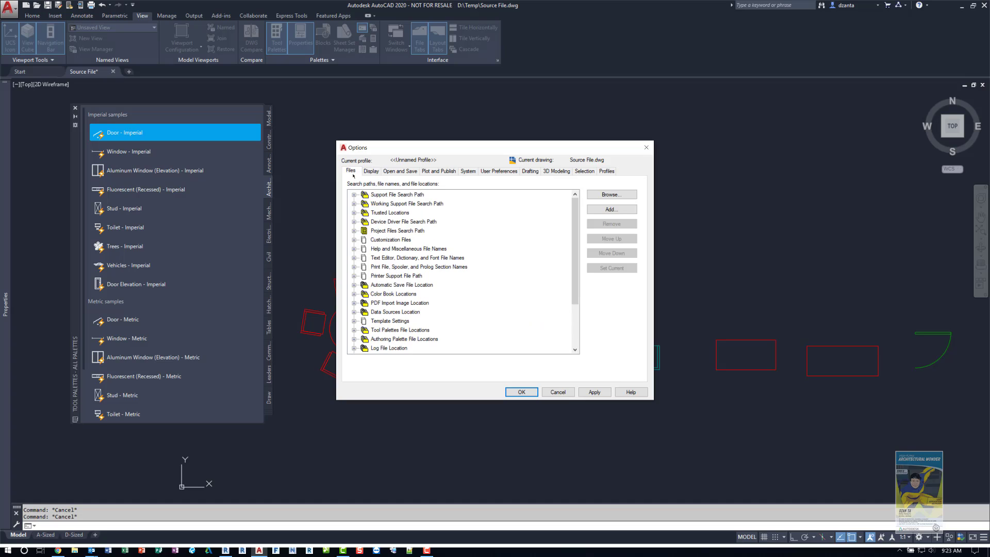
left_click(354, 330)
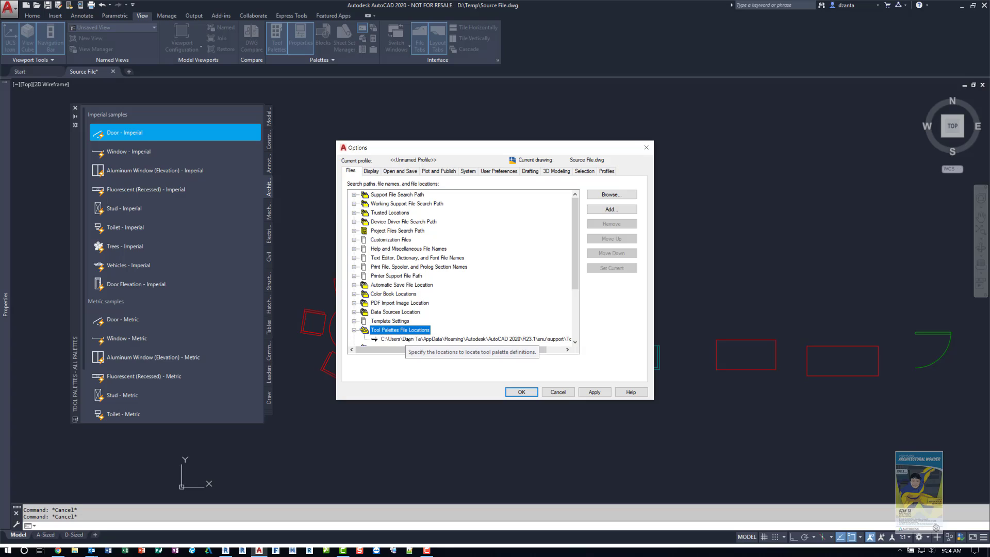
left_click(408, 339)
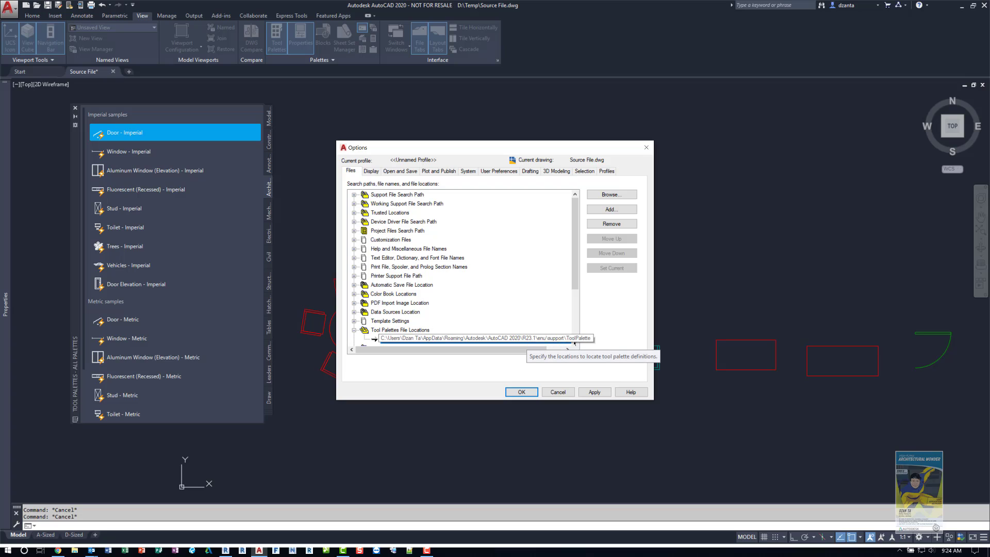
scroll(575, 343, "down", 1)
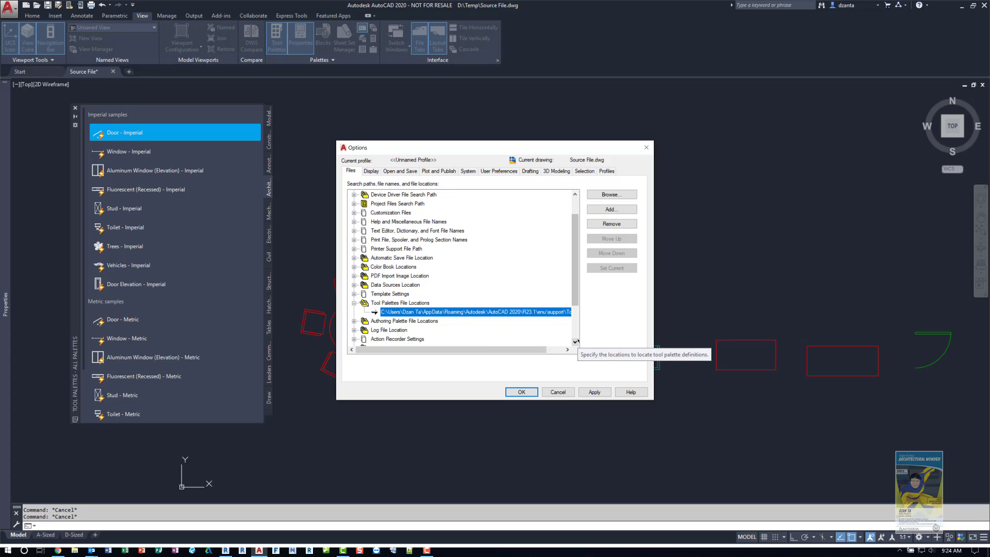
left_click(558, 392)
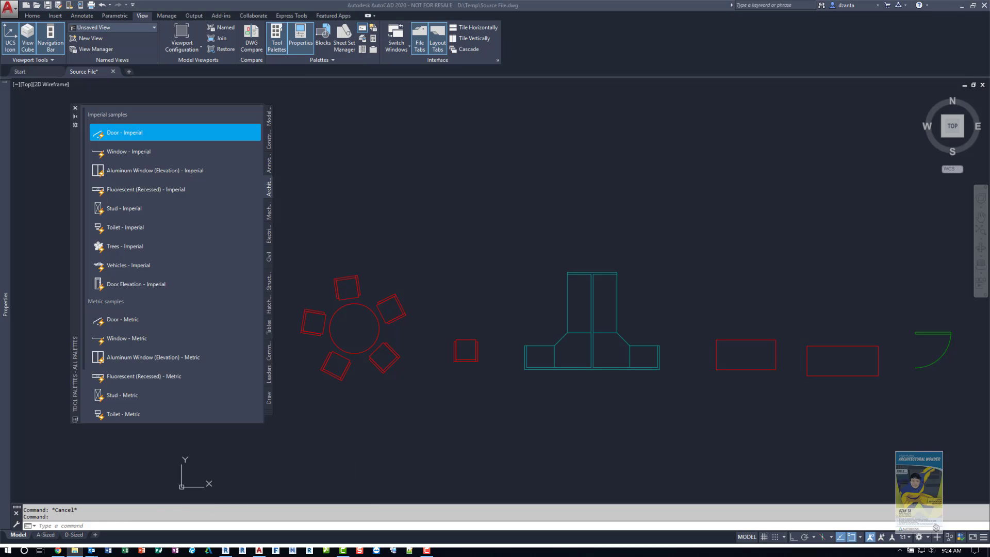
key("super+e")
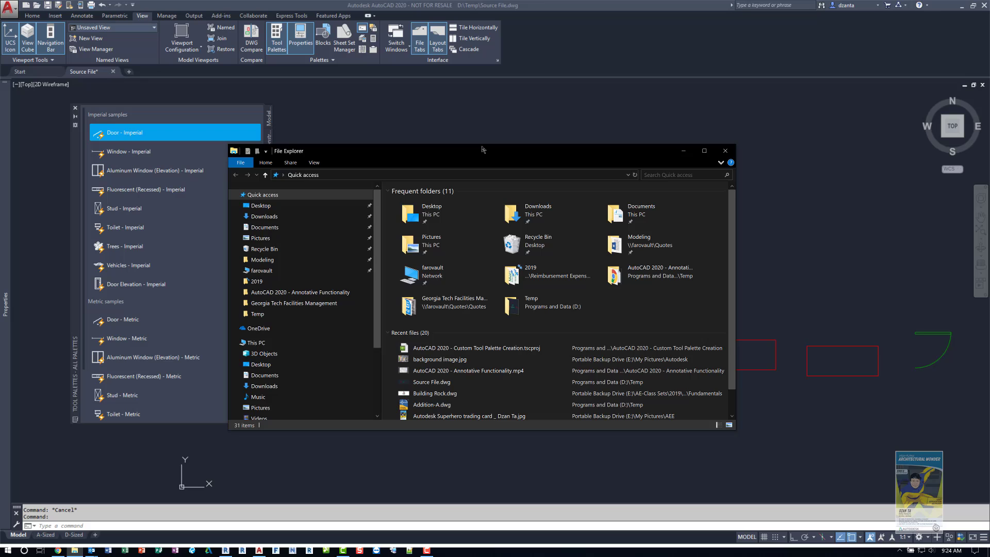
scroll(318, 365, "down", 3)
left_click(283, 335)
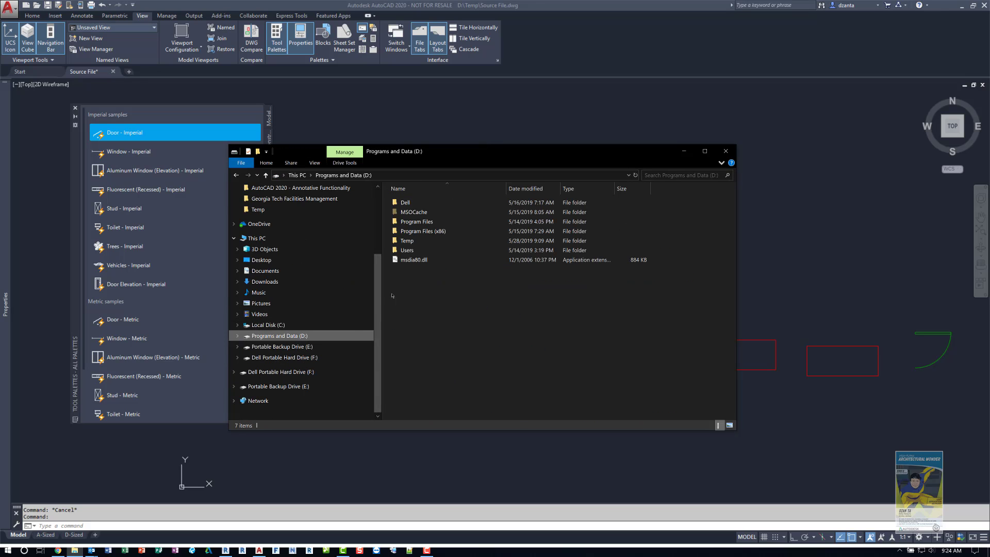
double_click(416, 246)
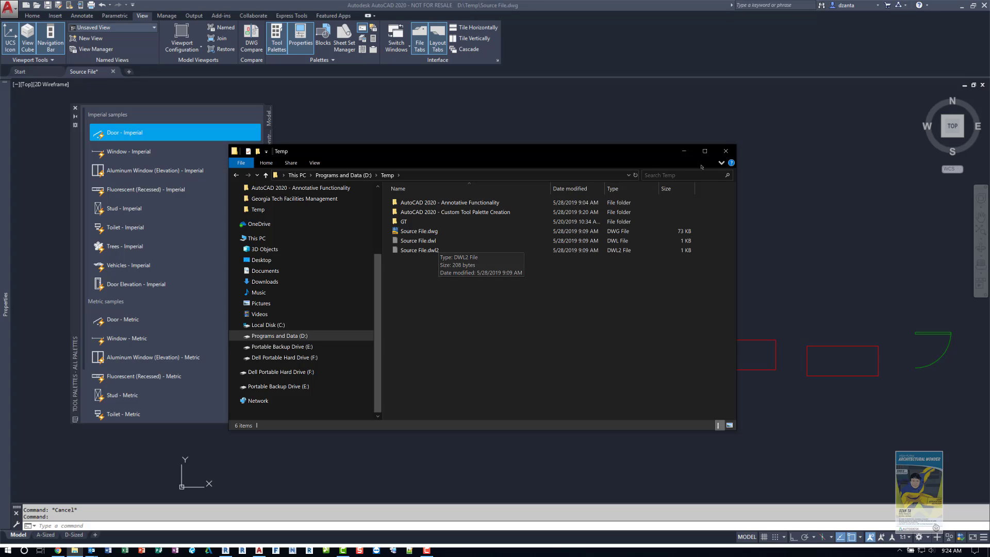
left_click(726, 150)
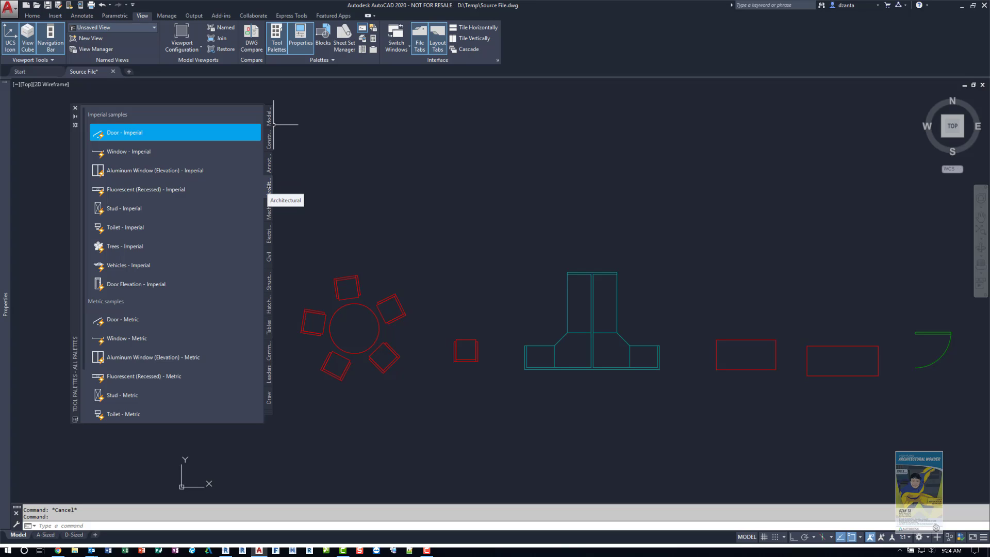
Create a new empty tool palette named 'Test'.
right_click(268, 185)
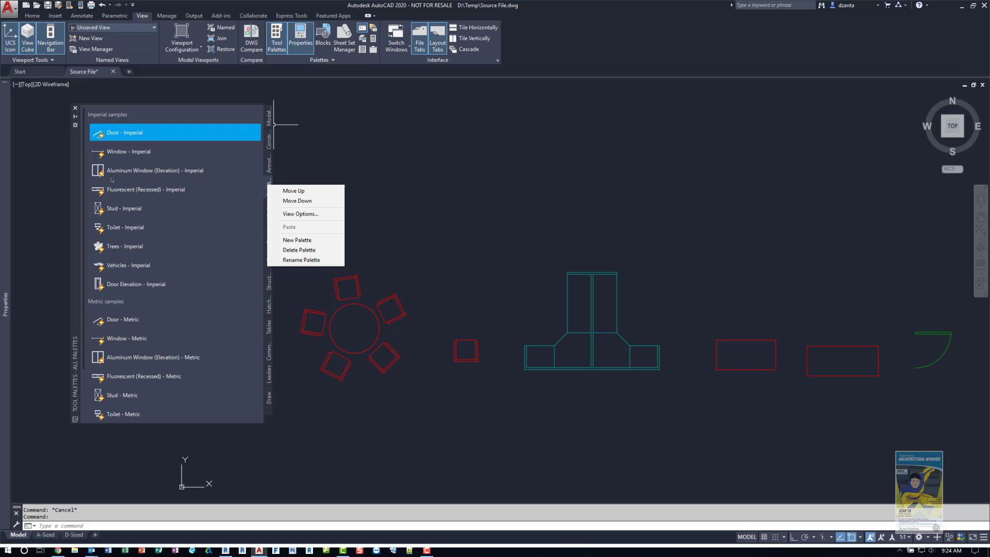
right_click(80, 156)
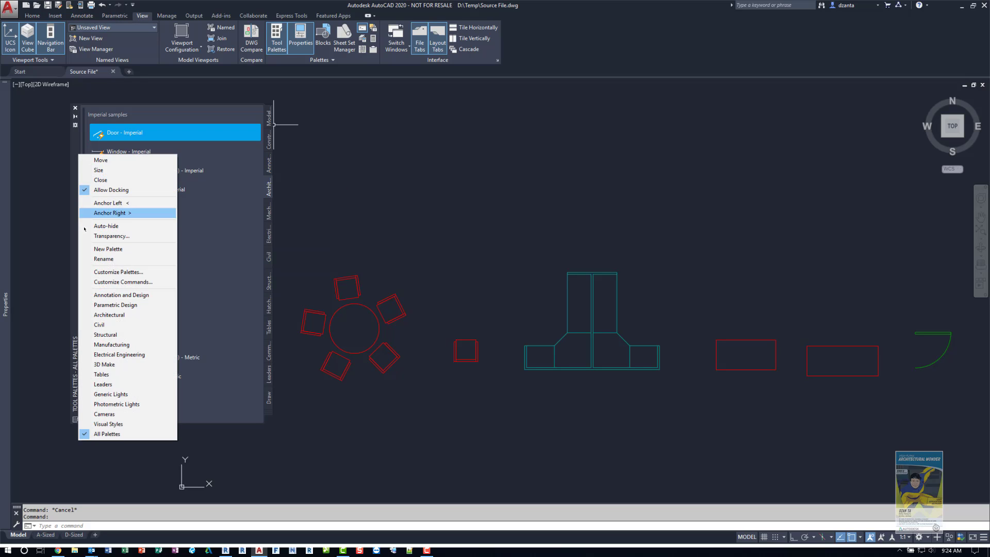
left_click(97, 249)
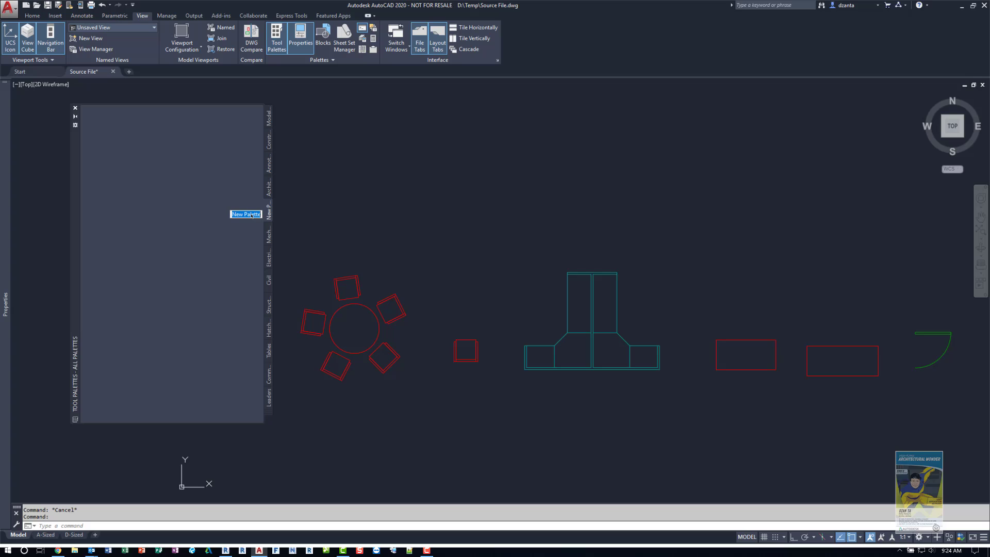
type("Test")
key("Return")
Move the Test palette up two places, between Constraints and Annotation.
right_click(269, 209)
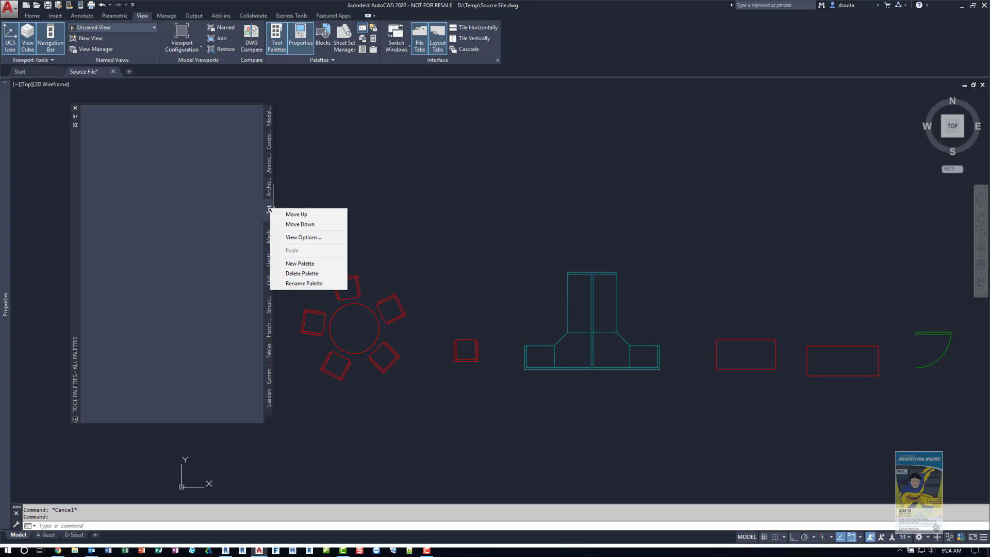
left_click(295, 214)
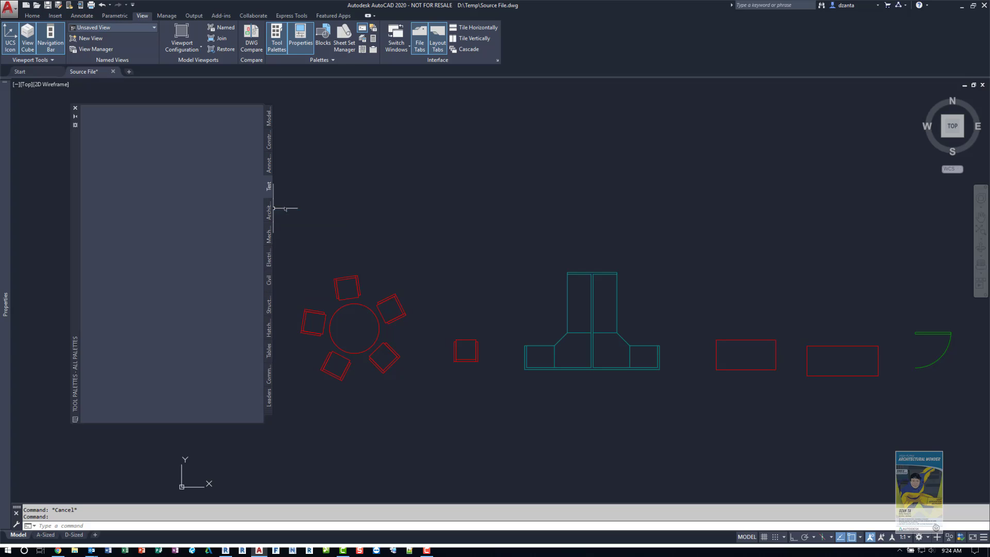
right_click(270, 186)
left_click(292, 191)
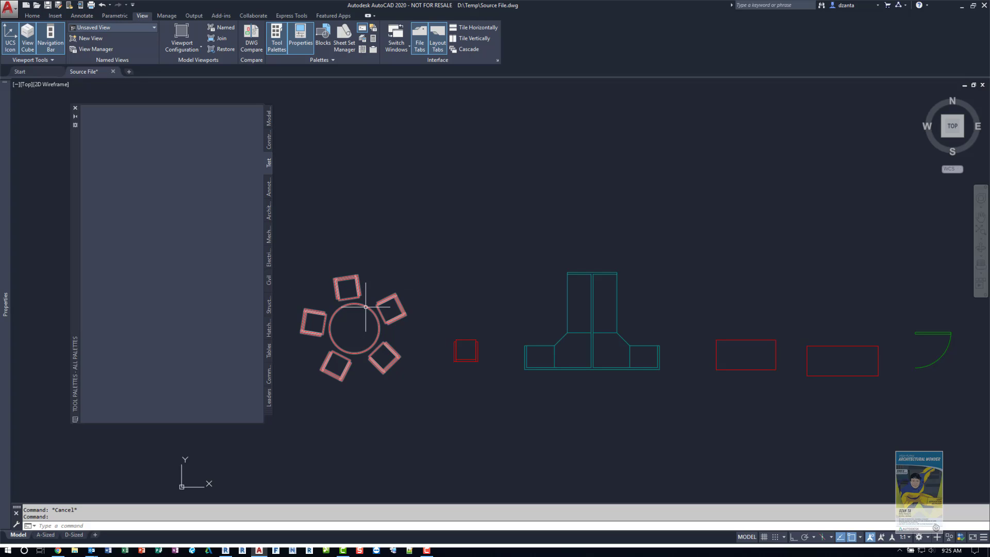
Drag the round table and chairs, CHAIR and CUBICLE blocks onto the Test palette.
left_click(366, 307)
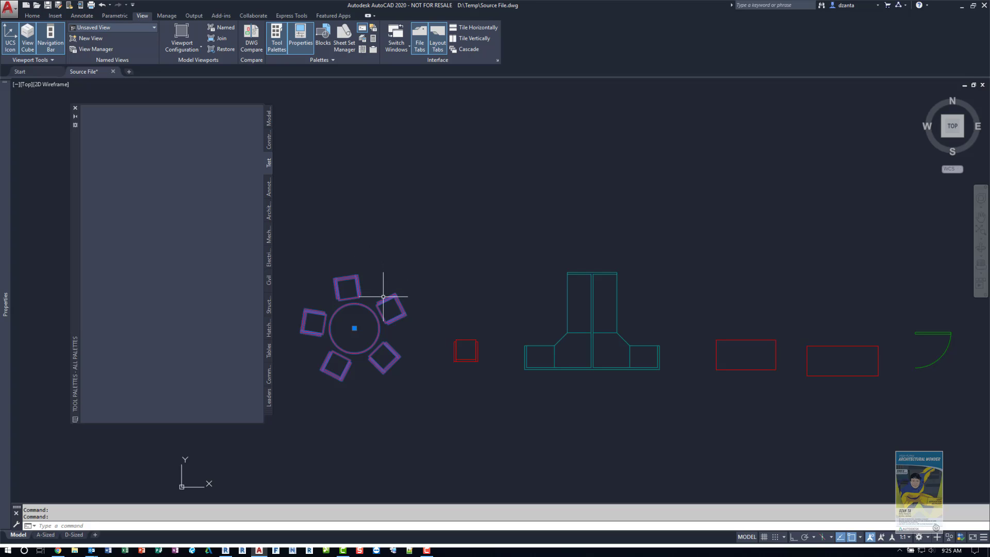
key("Escape")
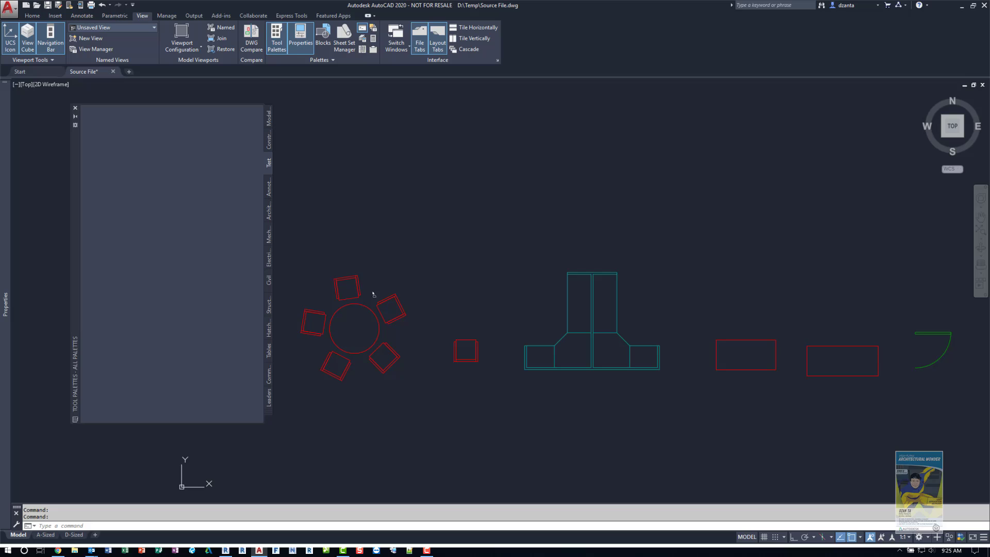
left_click_drag(373, 295, 191, 169)
left_click(470, 339)
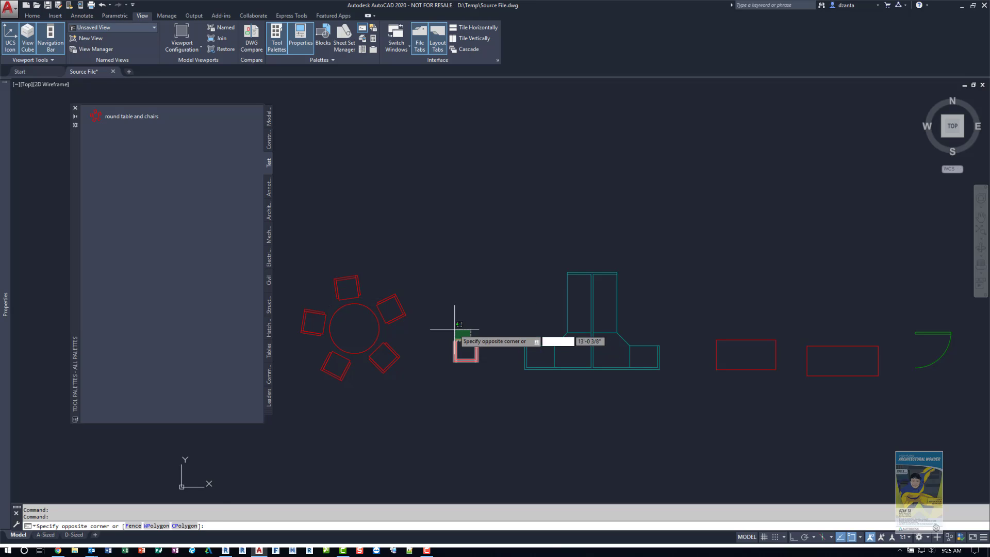
left_click(459, 324)
mouse_move(464, 342)
left_mouse_down()
mouse_move(330, 309)
mouse_move(173, 185)
left_mouse_up()
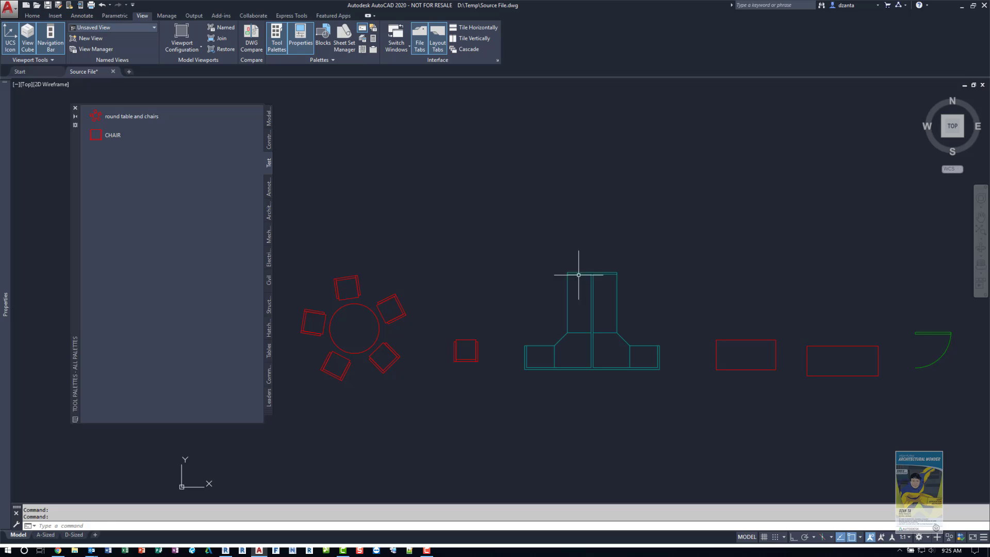
left_click(569, 296)
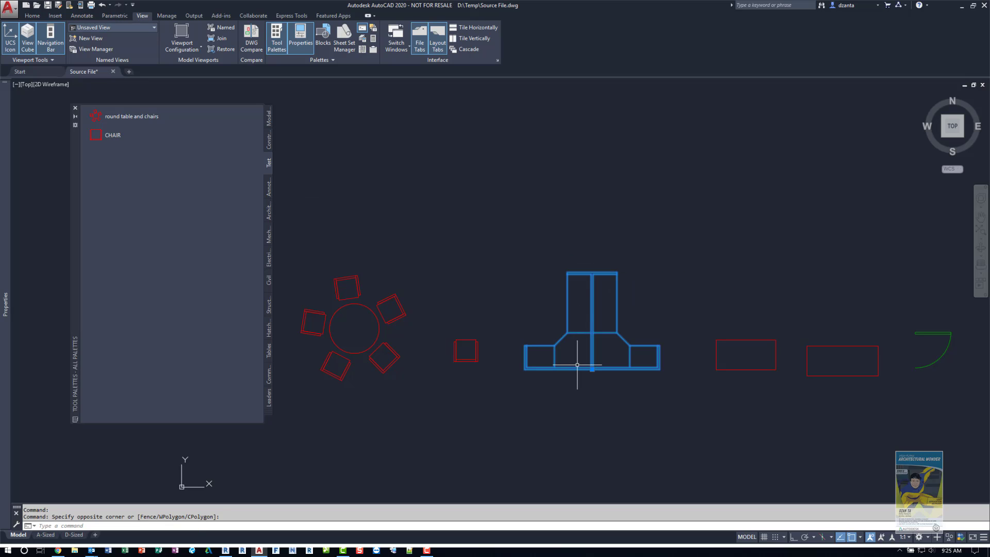
left_click(537, 355)
left_click_drag(538, 355, 172, 243)
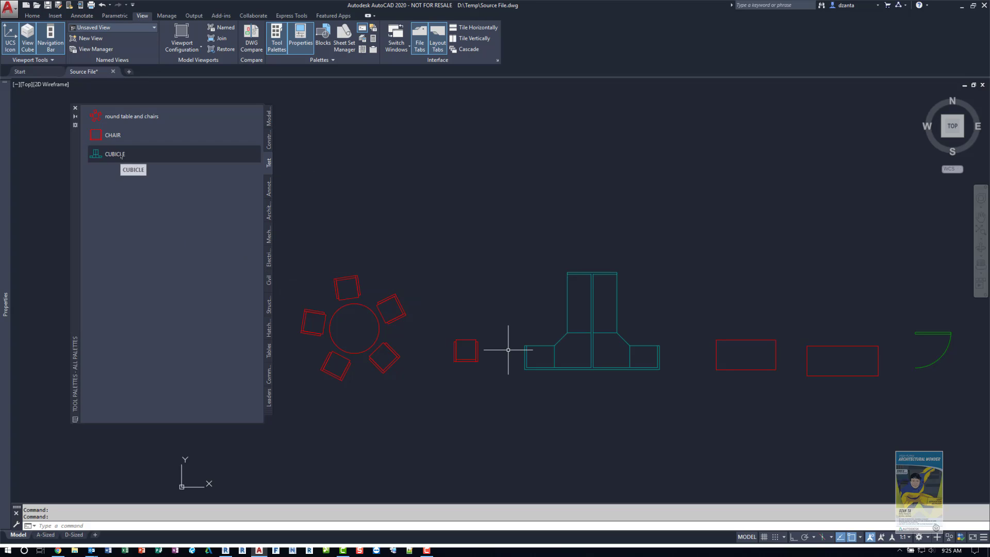
Drag the DESK, DESKLONG and DOOR blocks onto the Test palette.
left_click(758, 342)
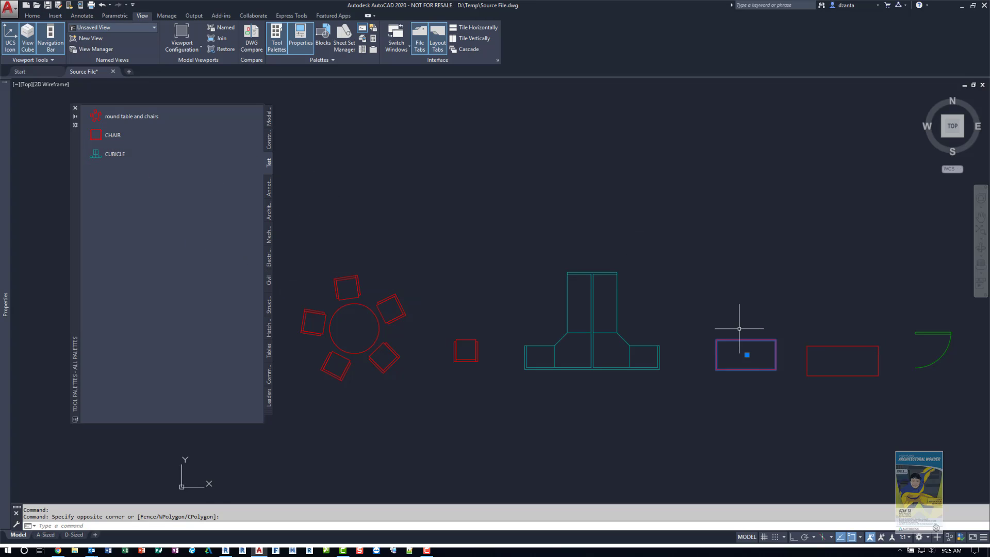
left_click(713, 370)
left_click_drag(713, 370, 203, 234)
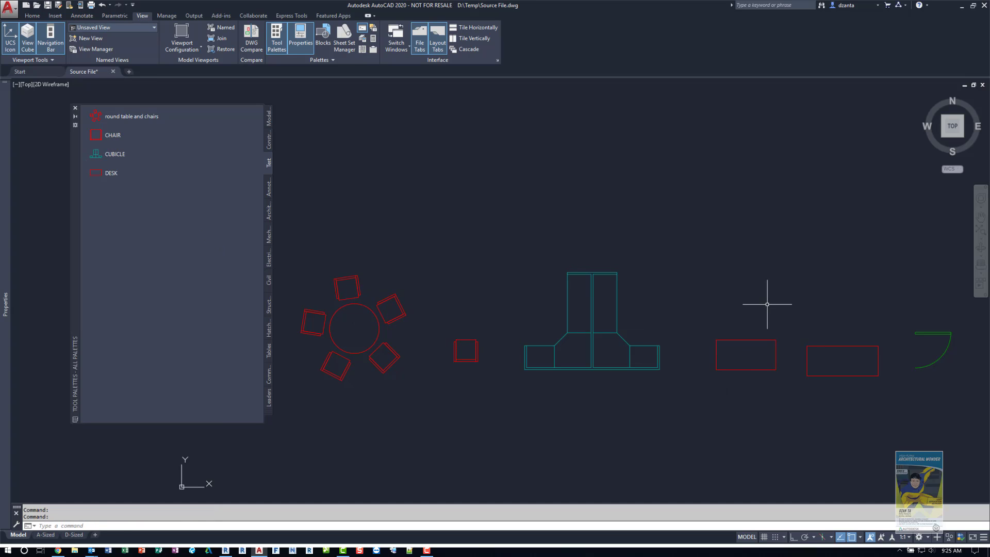
left_click(818, 338)
left_click(786, 379)
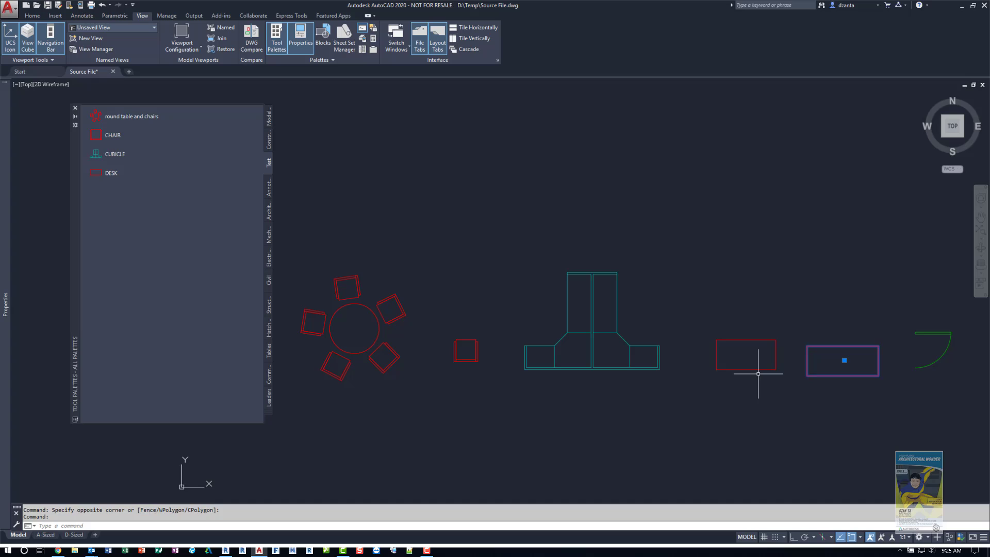
left_click_drag(807, 363, 187, 235)
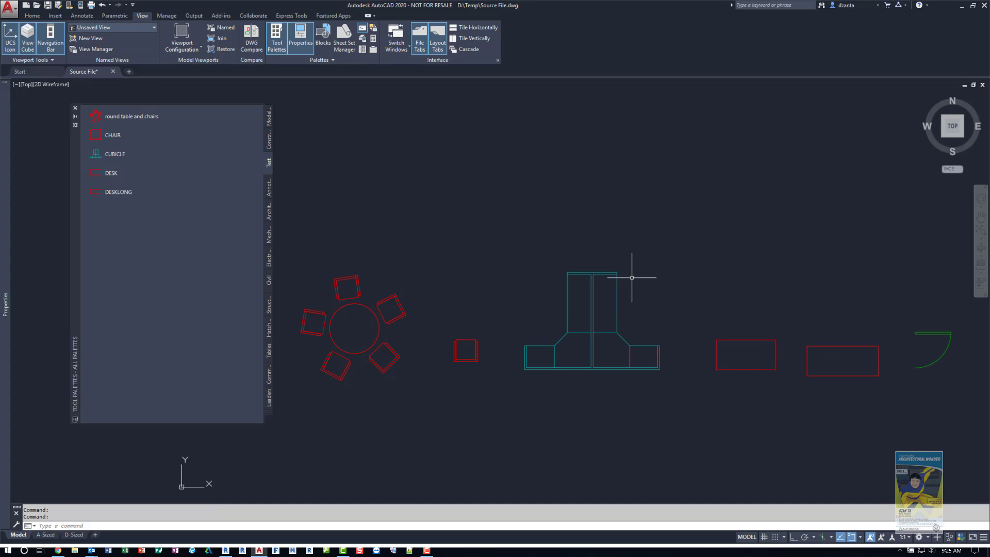
left_click(933, 333)
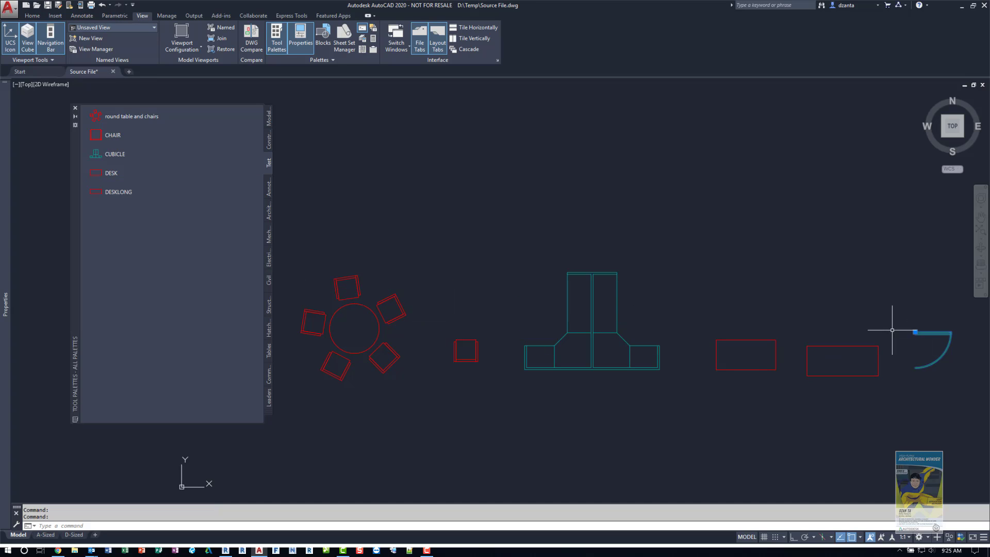
left_click_drag(923, 333, 197, 215)
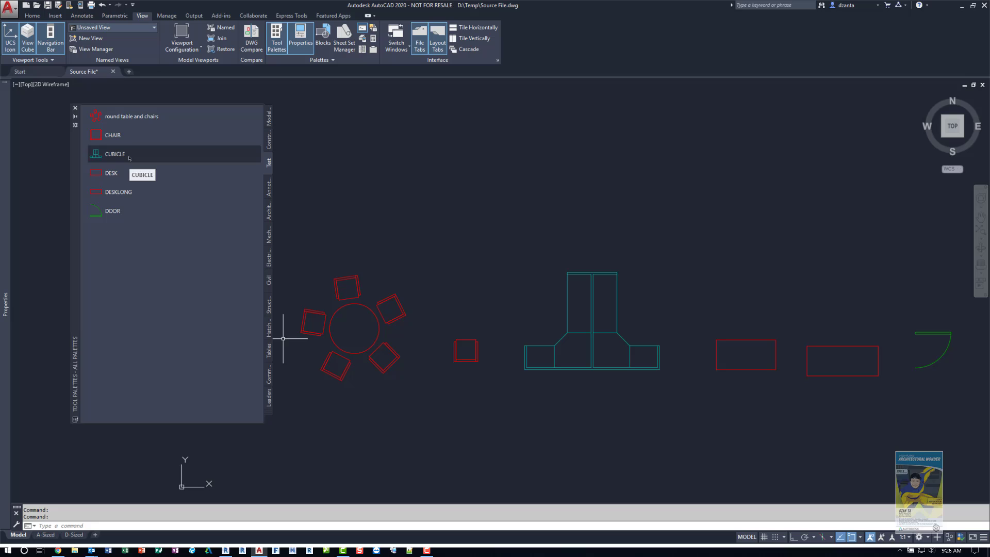
right_click(129, 156)
left_click(158, 254)
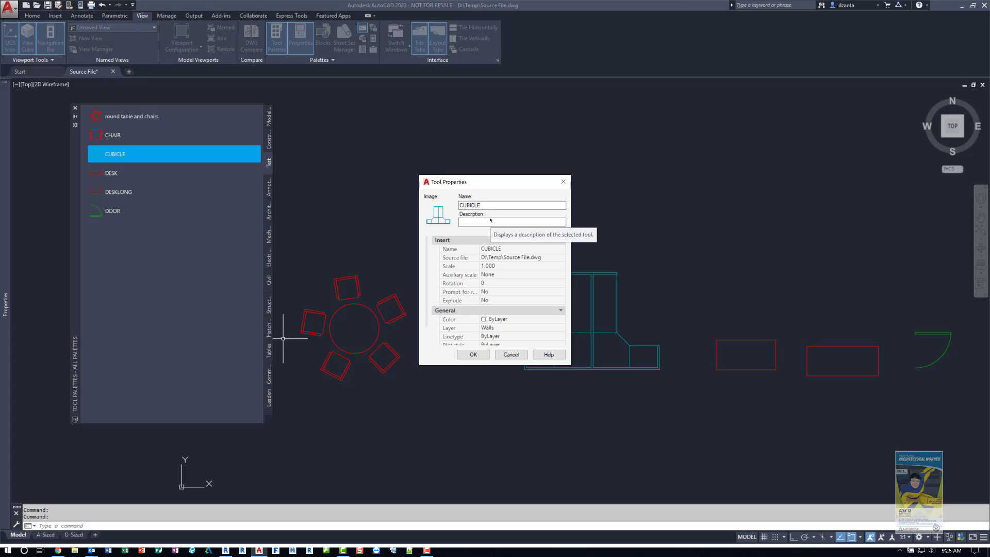
left_click(473, 355)
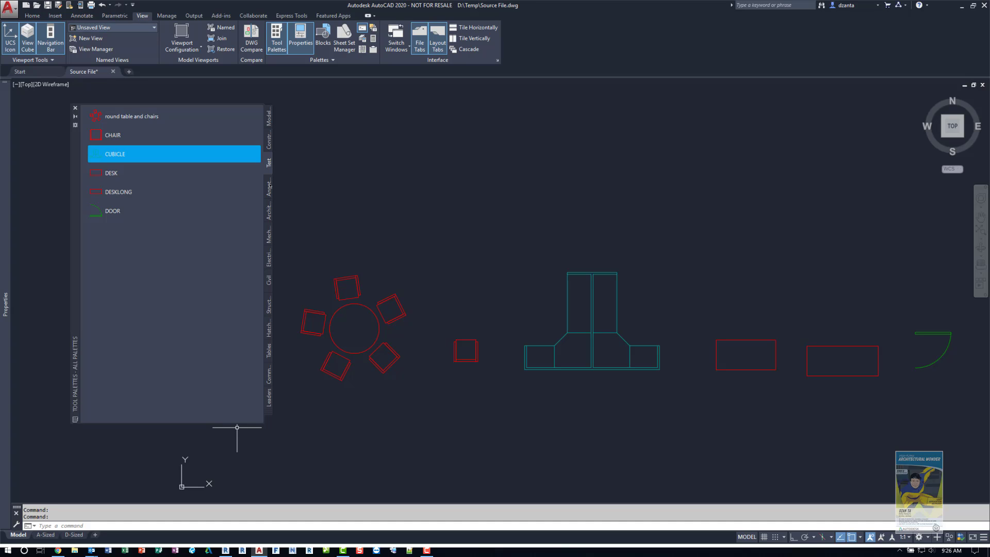
right_click(349, 526)
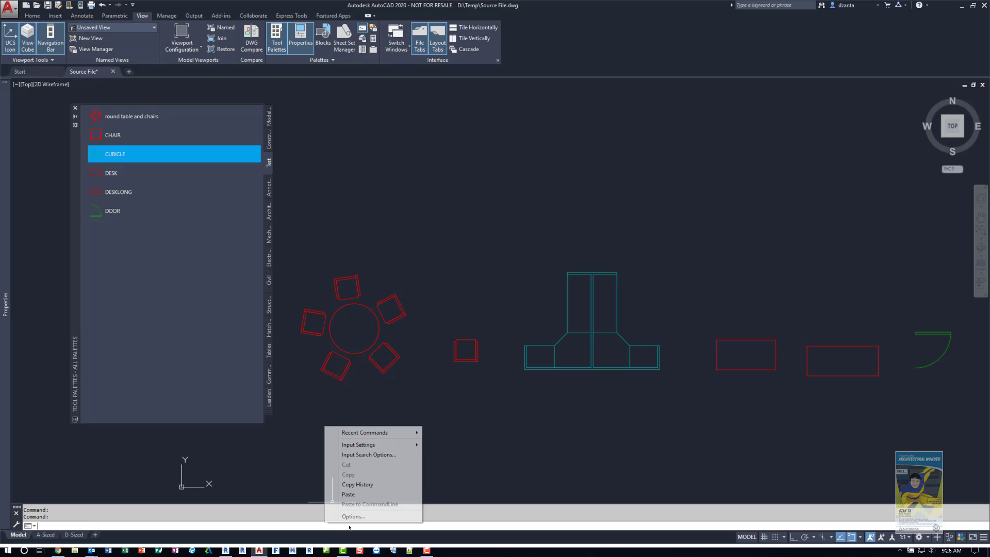
left_click(353, 516)
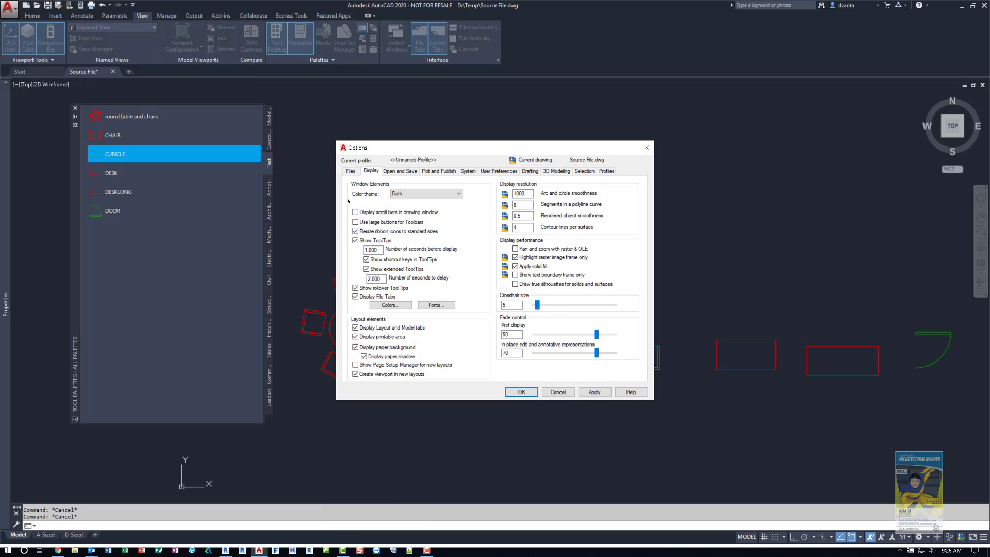
left_click(351, 171)
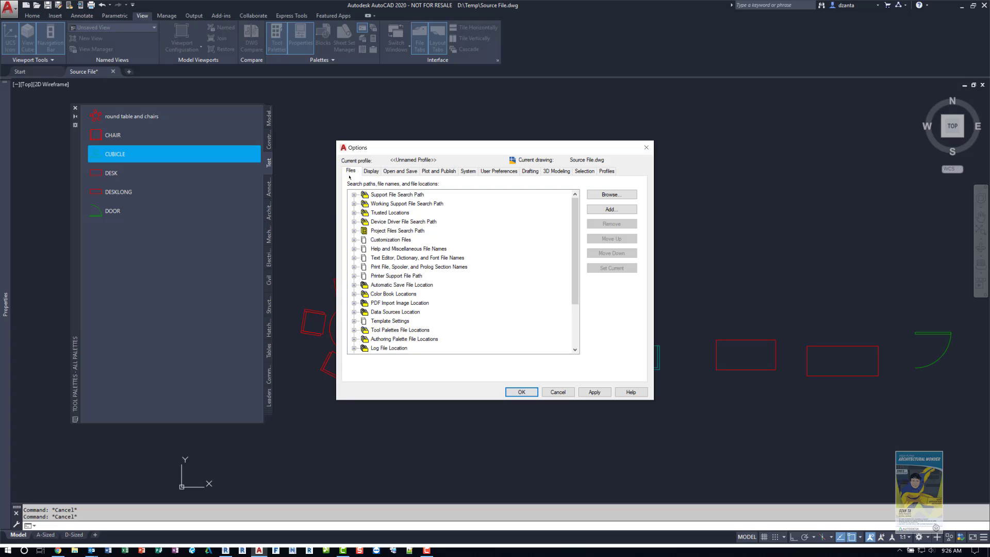
left_click(354, 330)
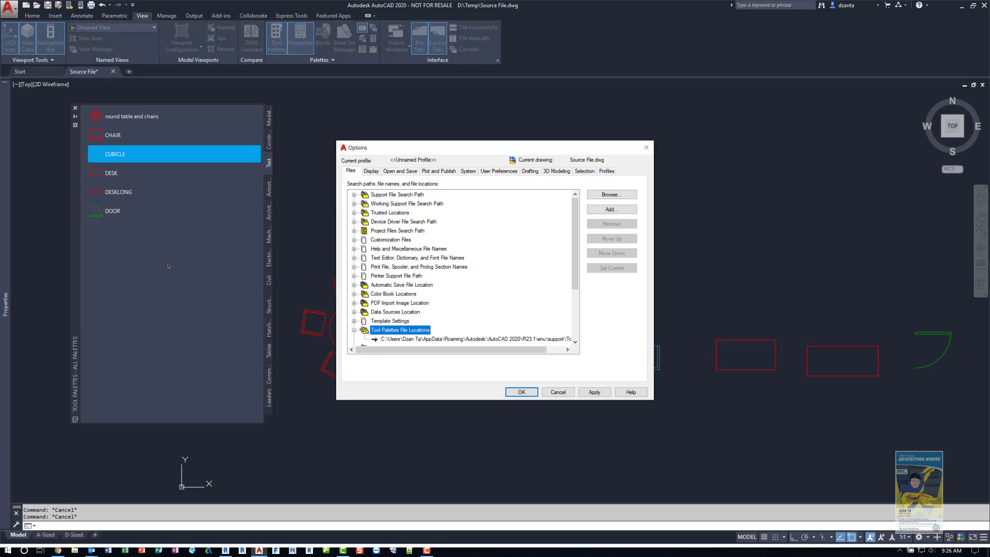
left_click(558, 393)
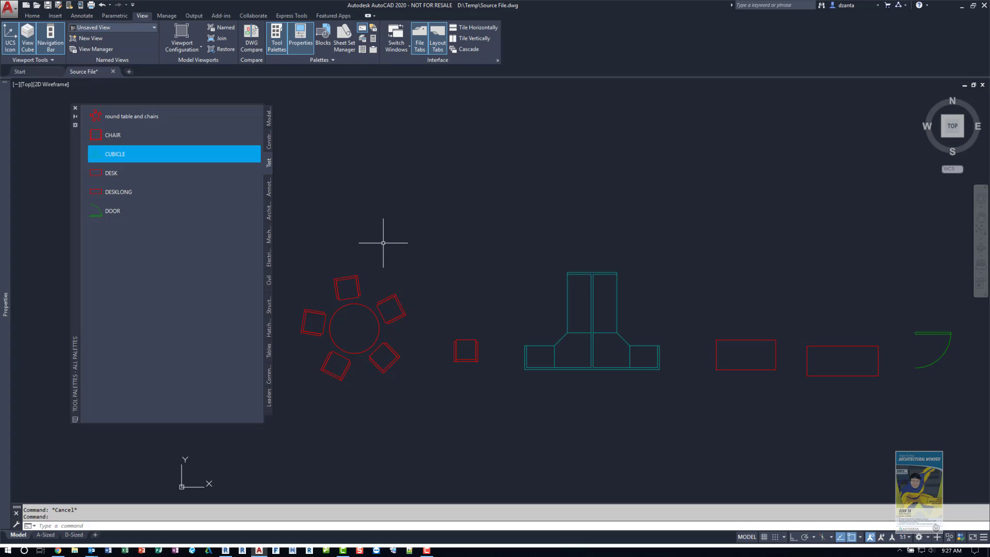
Start a new drawing and insert a CHAIR from the Test palette.
left_click(130, 72)
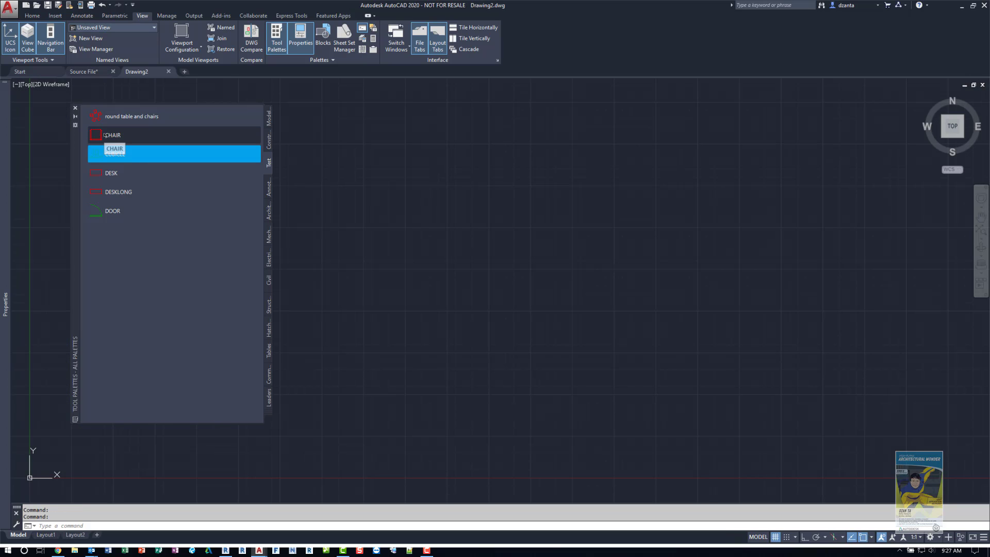
left_click(112, 150)
scroll(563, 277, "down", 5)
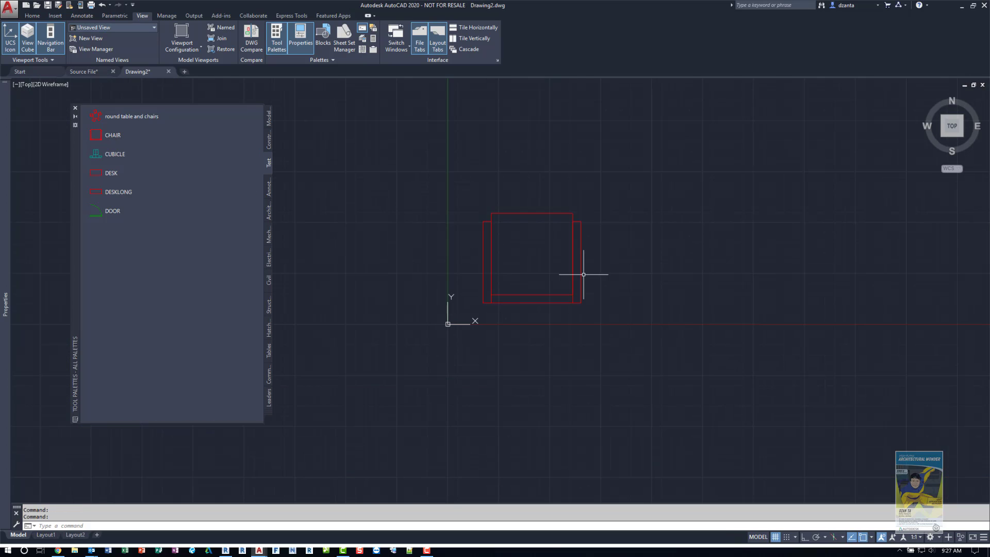
left_click(565, 270)
Place a desk above the chair, a second chair beside it, and the round table set.
left_click(486, 207)
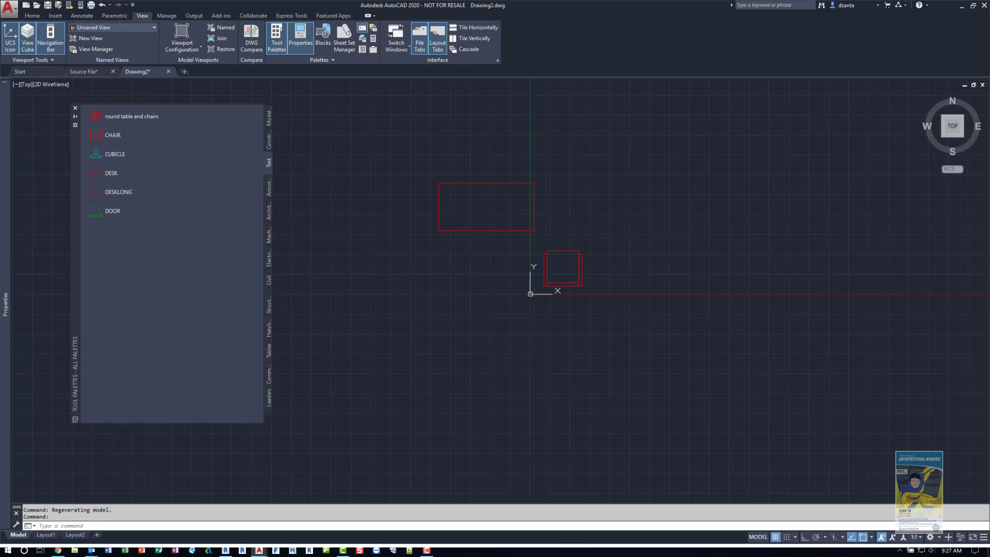
left_click(120, 142)
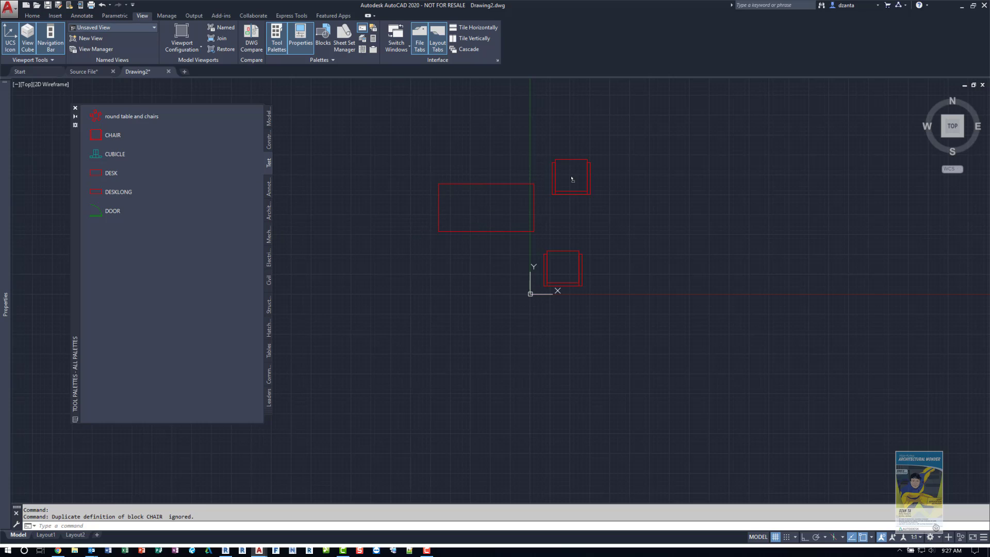
left_click(570, 176)
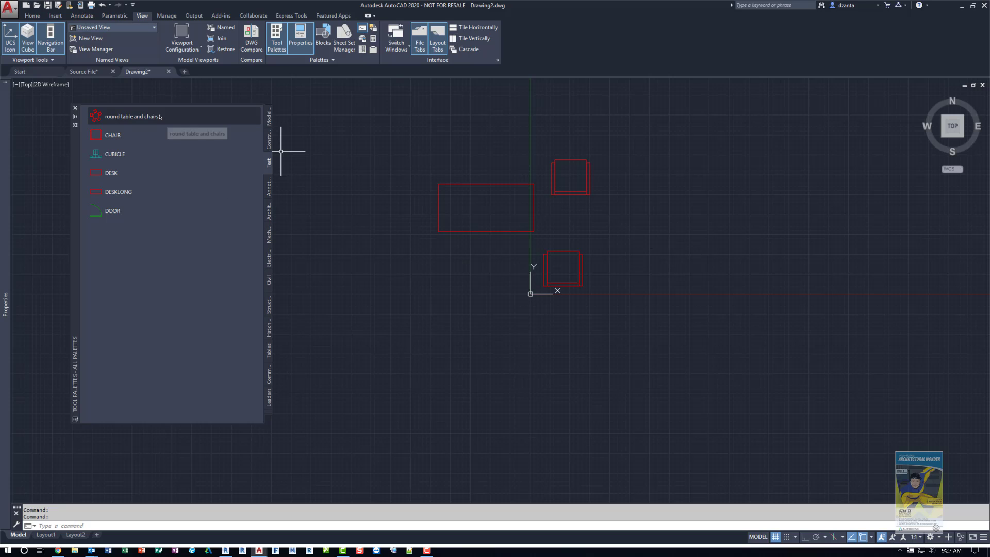
left_click(184, 125)
left_click(745, 225)
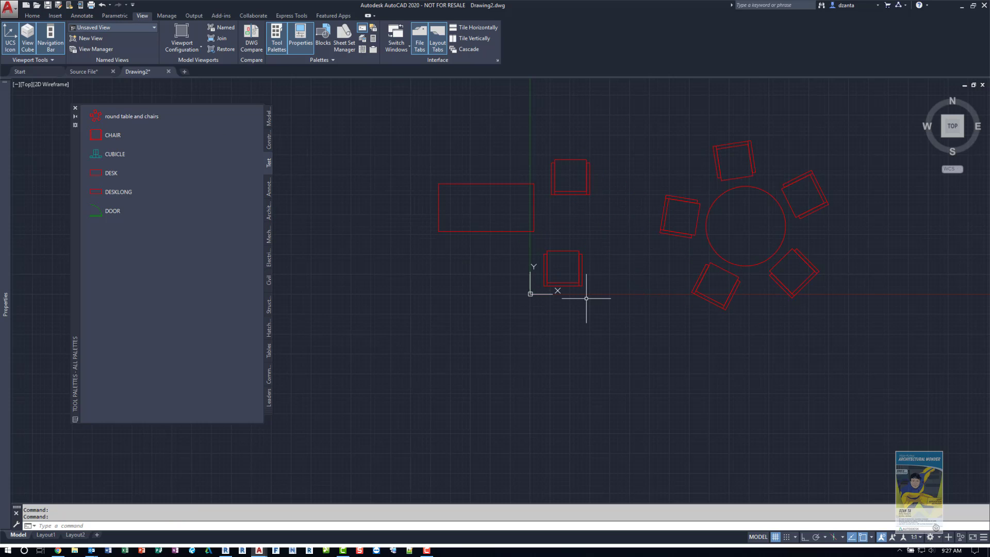